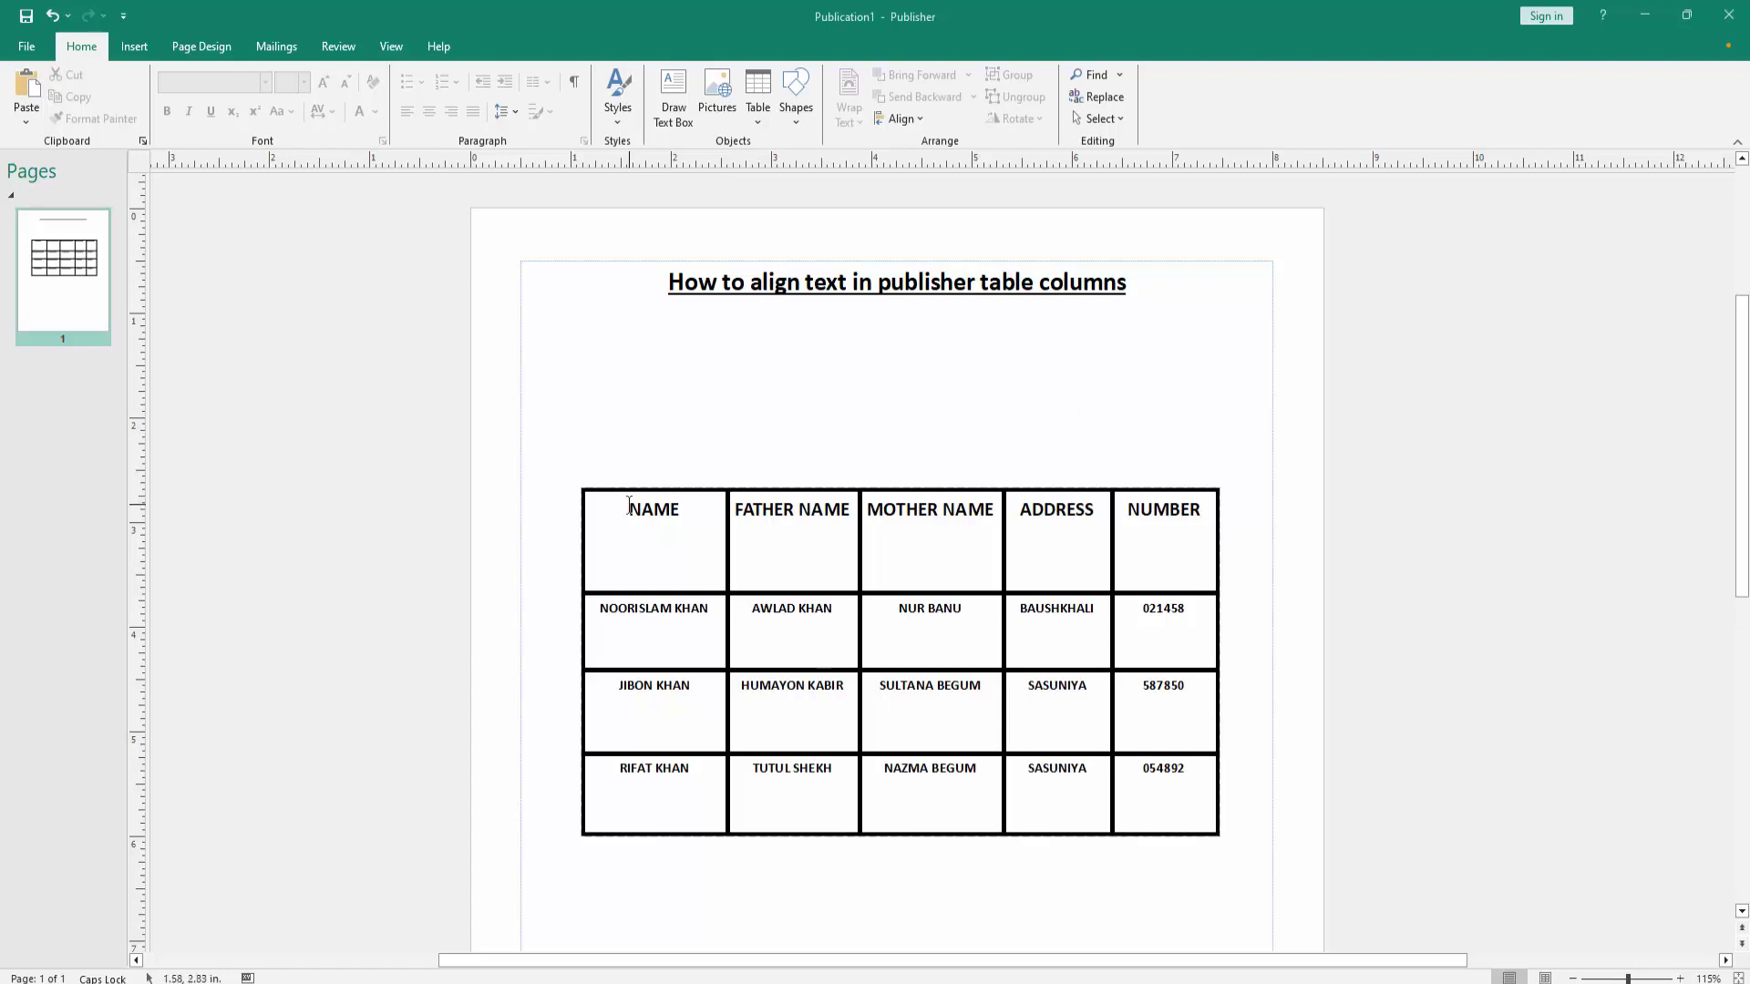
Left-align the NAME column, including its header and all names.
{"action": "left_click_drag", "start_coordinate": [628, 507], "coordinate": [666, 793]}
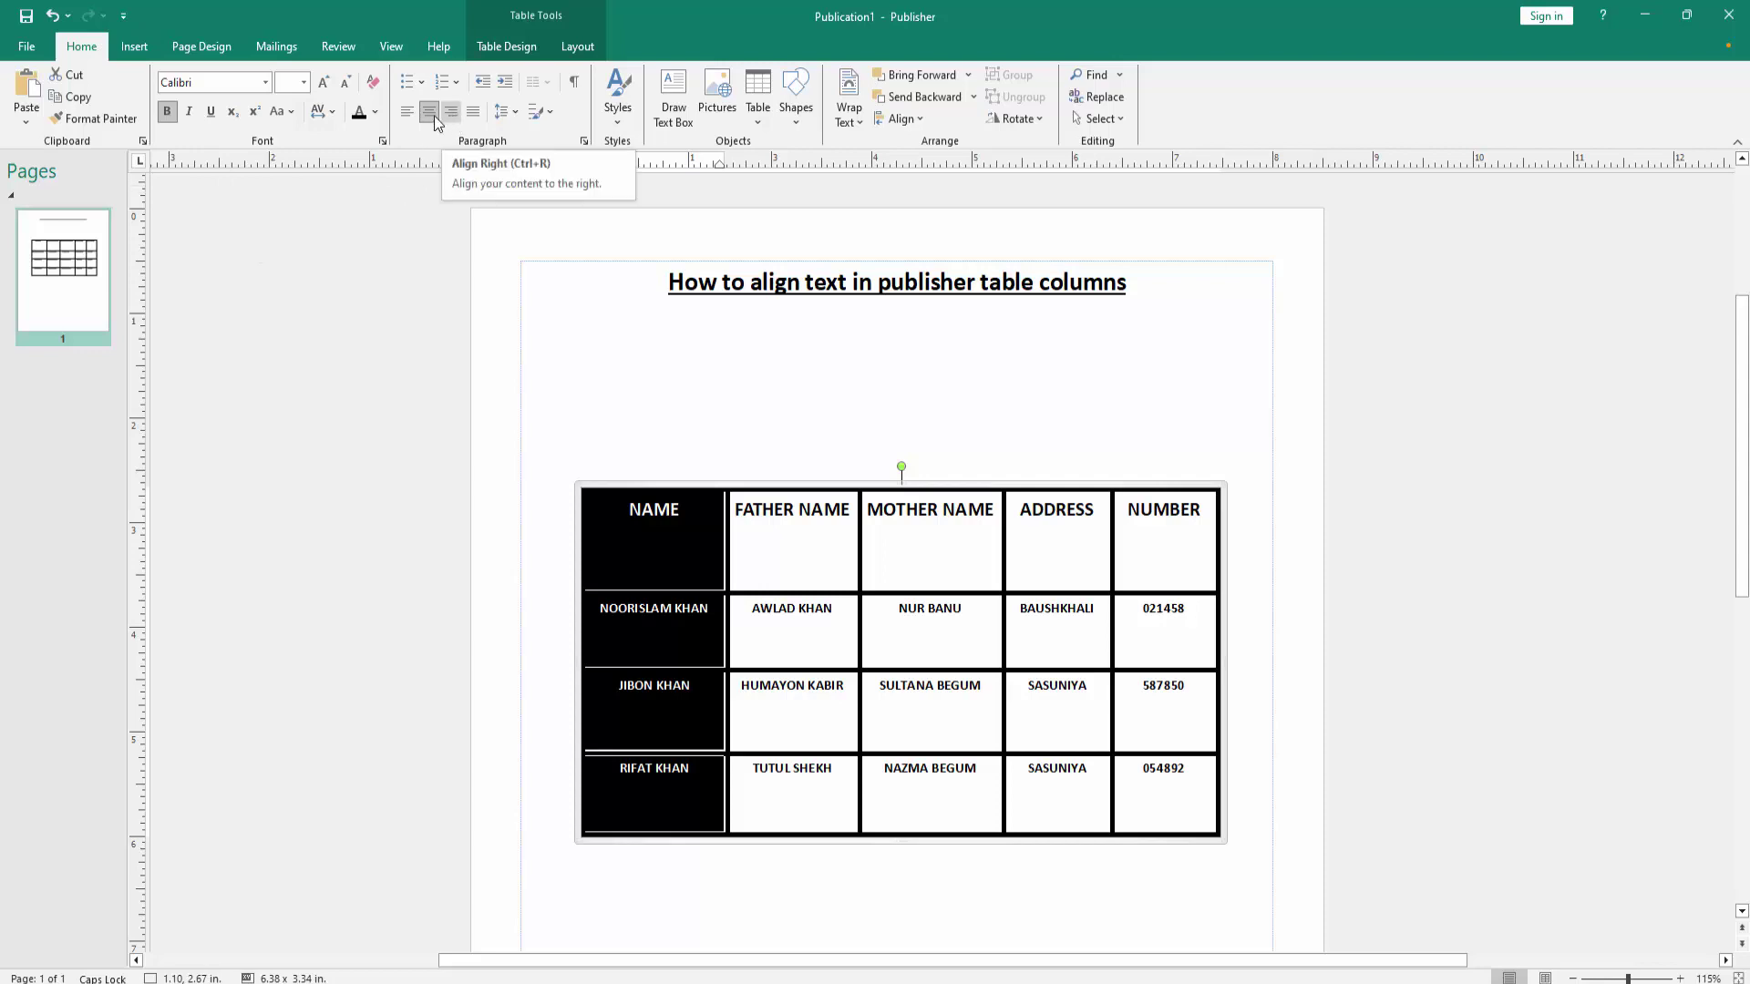
{"action": "left_click", "coordinate": [406, 111]}
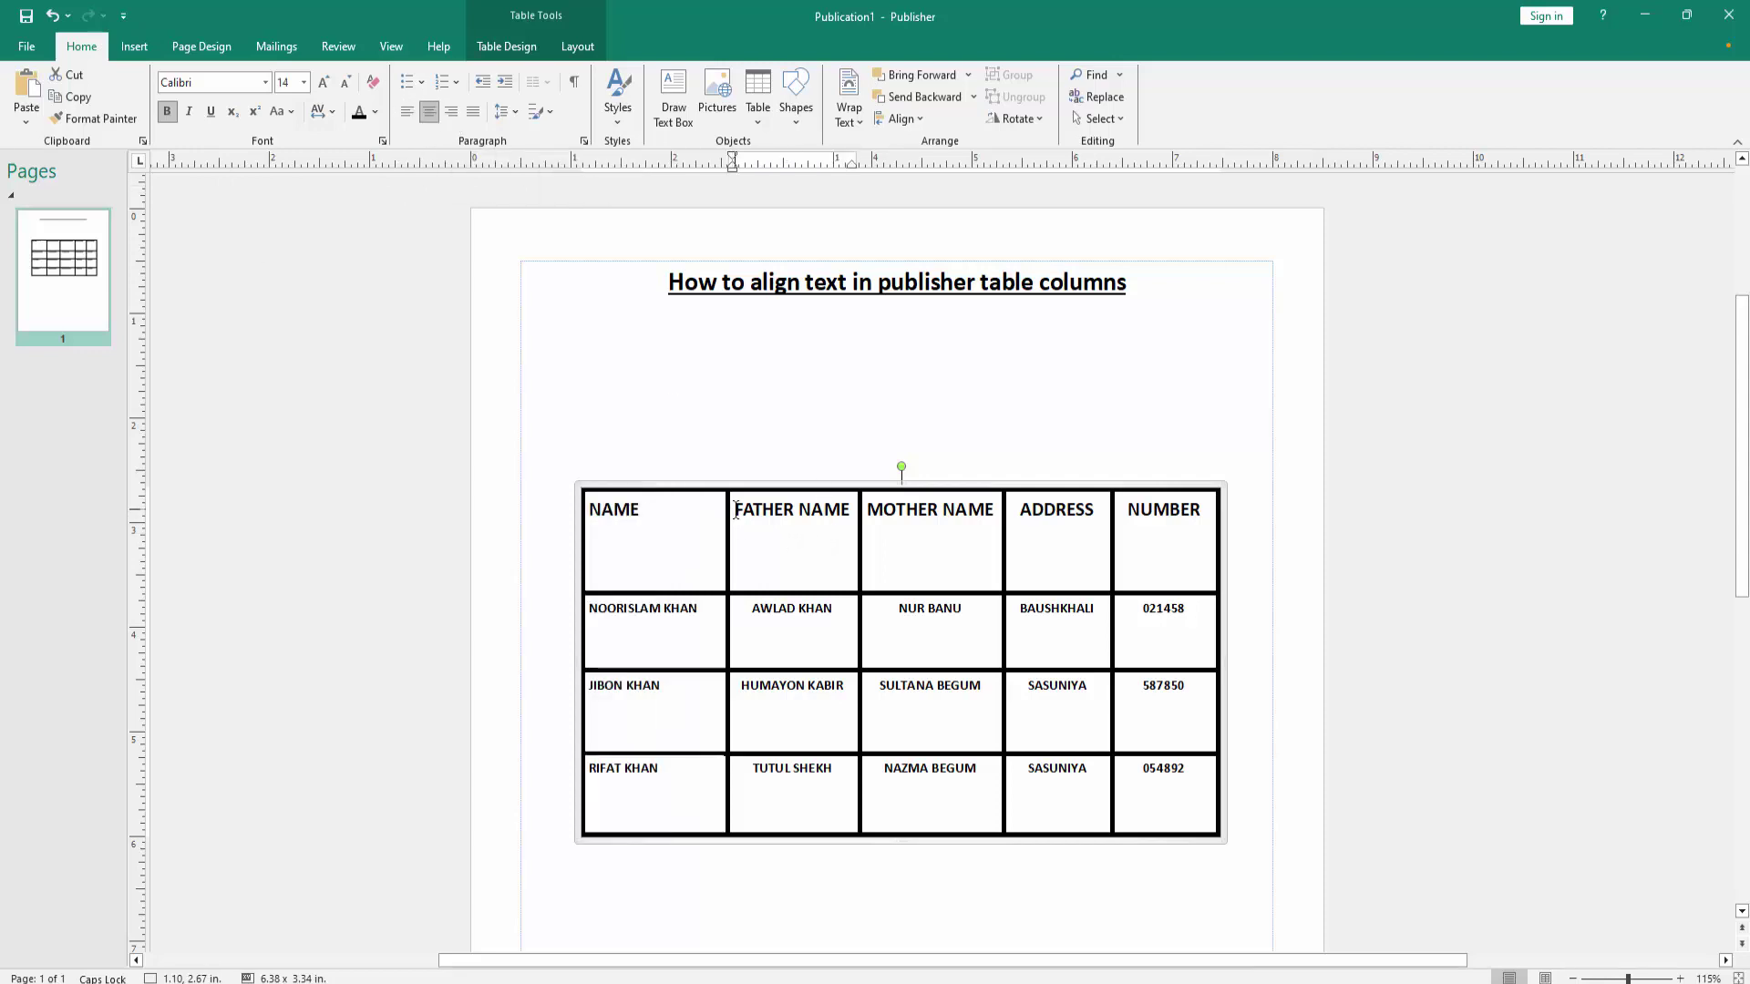
Right-align the FATHER NAME column's header and entries, then deselect it.
{"action": "left_click_drag", "start_coordinate": [734, 509], "coordinate": [827, 777]}
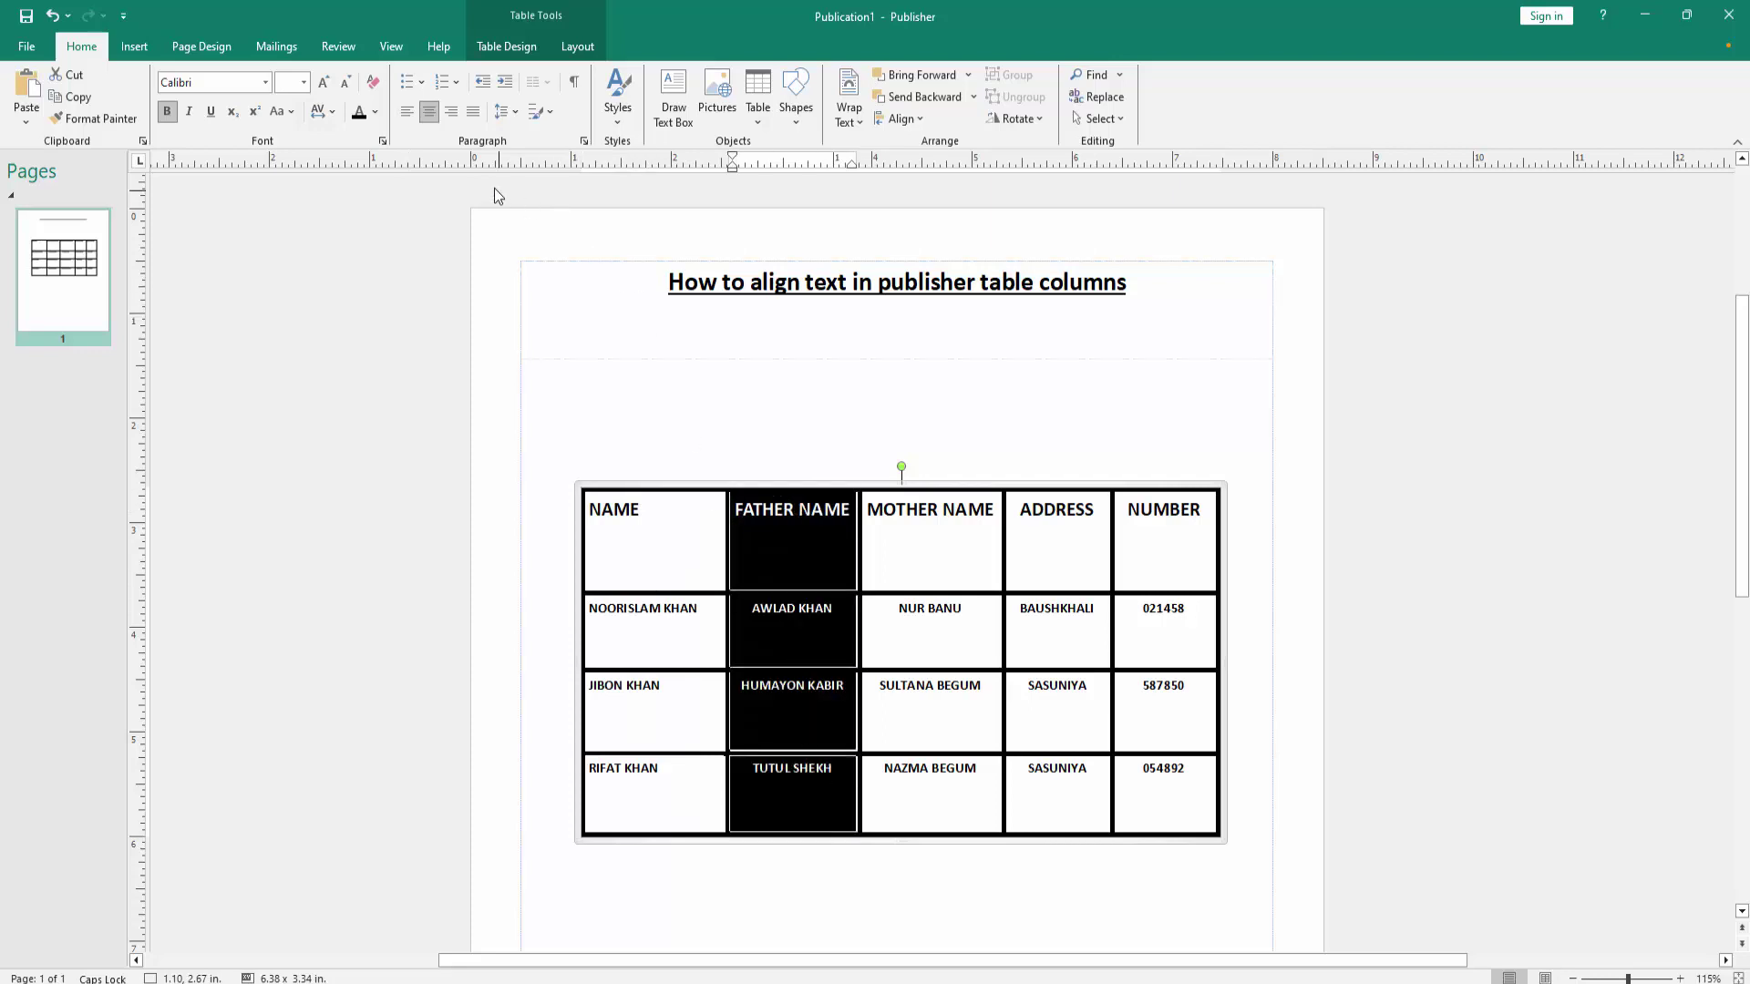
{"action": "left_click", "coordinate": [452, 114]}
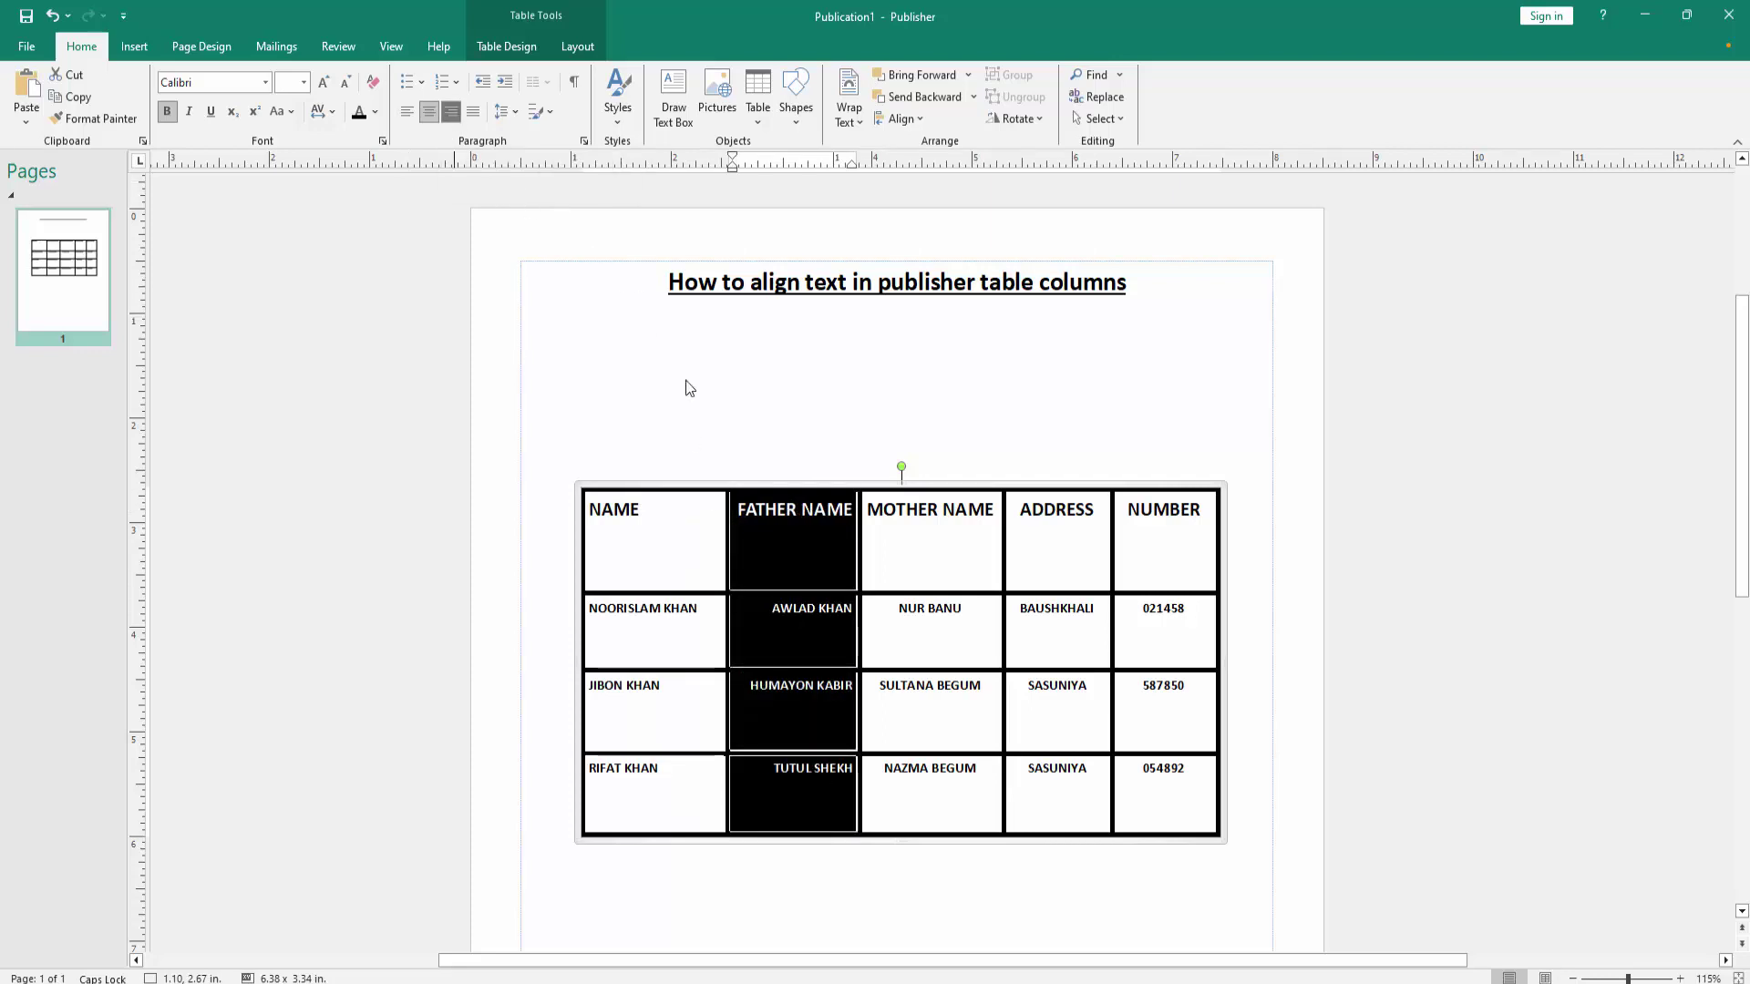
{"action": "left_click", "coordinate": [908, 538]}
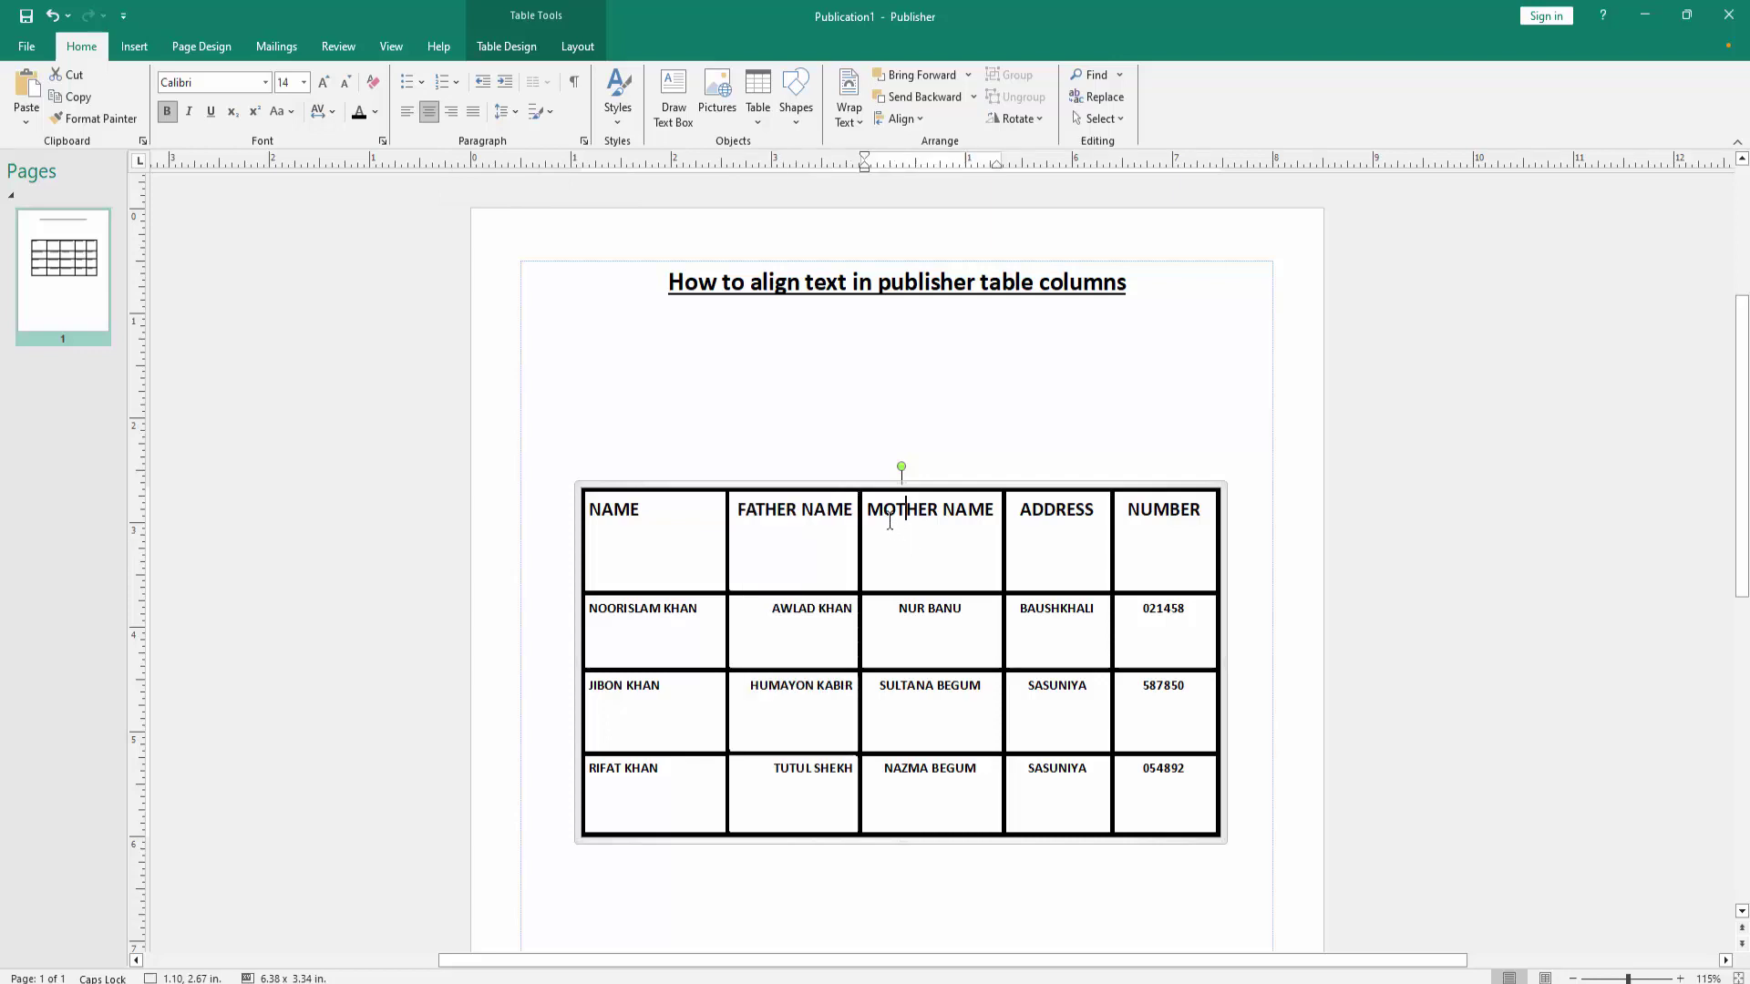
Left-align the MOTHER NAME column and right-align the ADDRESS column, leaving NUMBER centered.
{"action": "left_click_drag", "start_coordinate": [901, 515], "coordinate": [954, 800]}
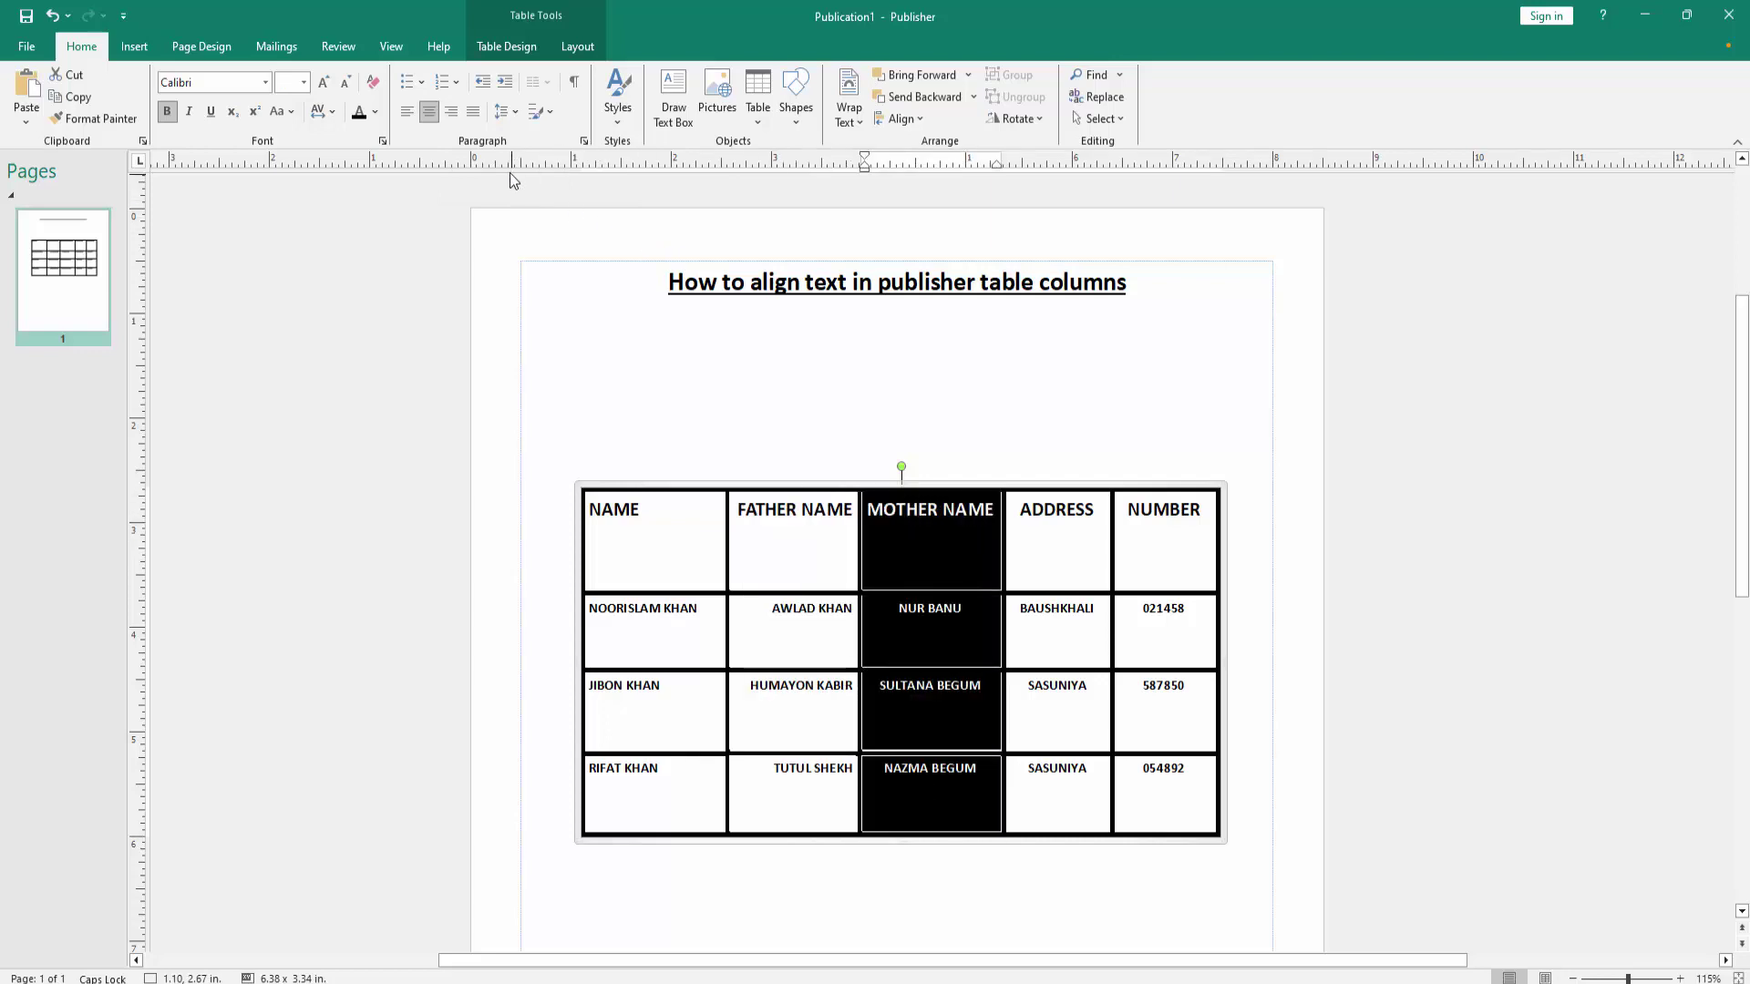
{"action": "left_click", "coordinate": [408, 112]}
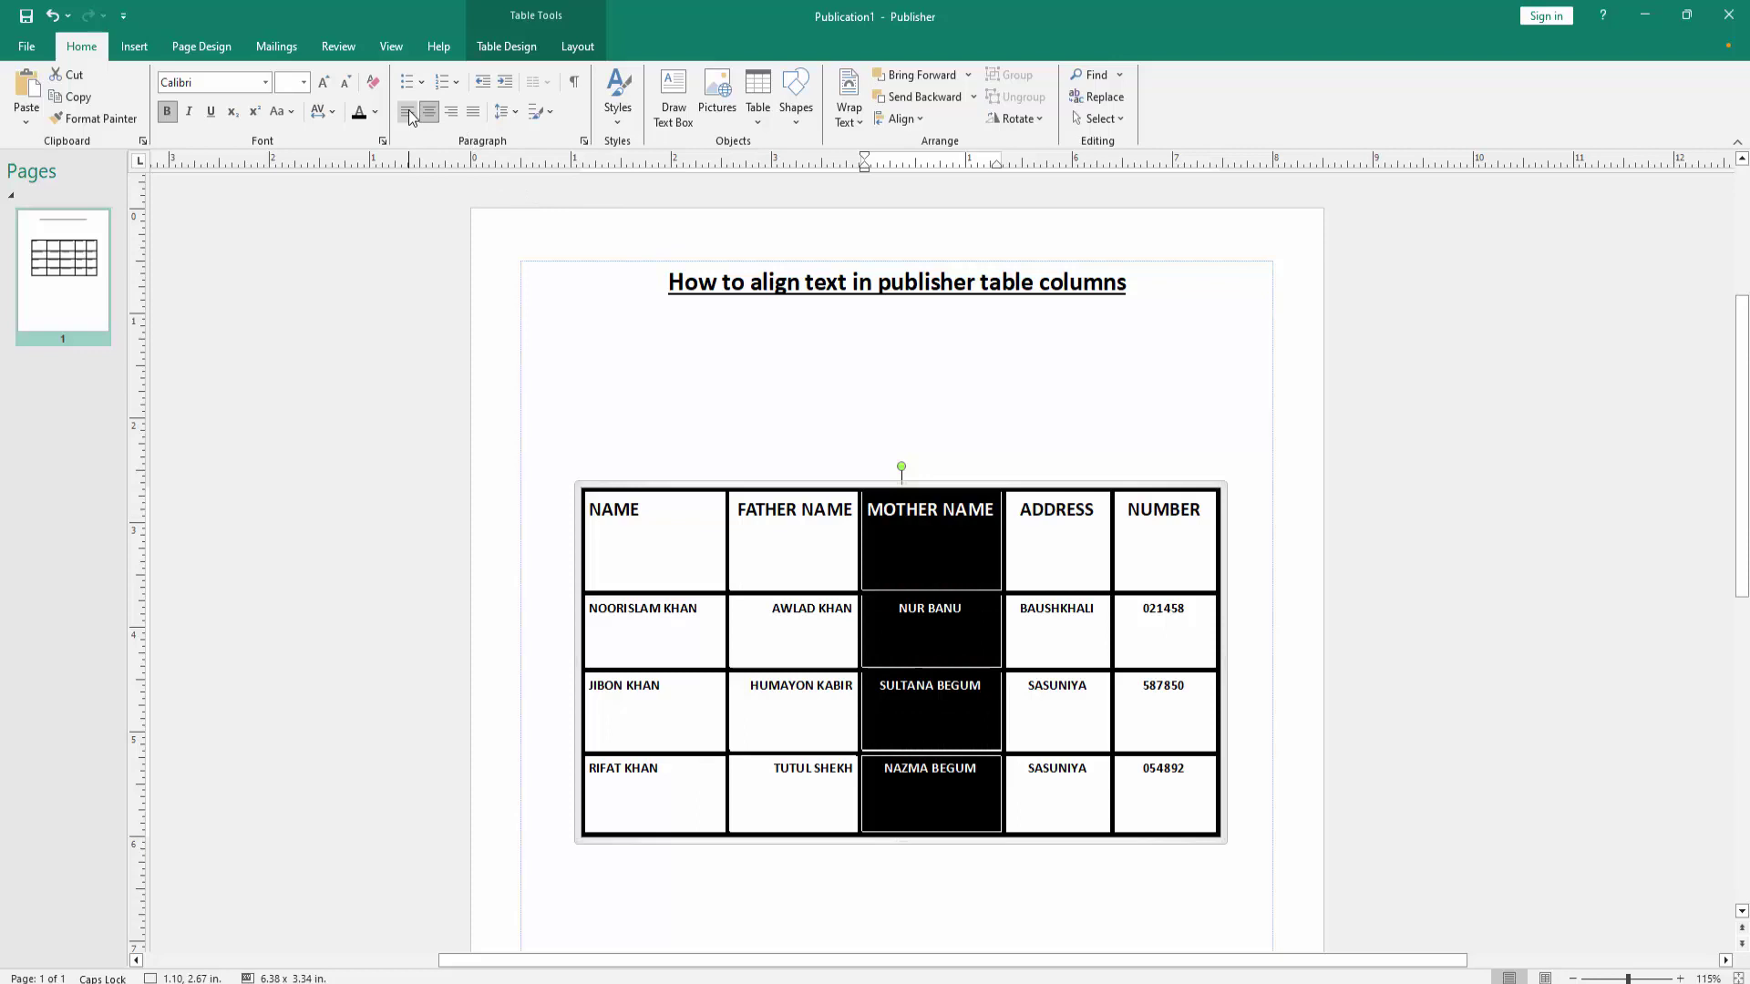
{"action": "left_click", "coordinate": [1056, 489]}
{"action": "left_click", "coordinate": [454, 116]}
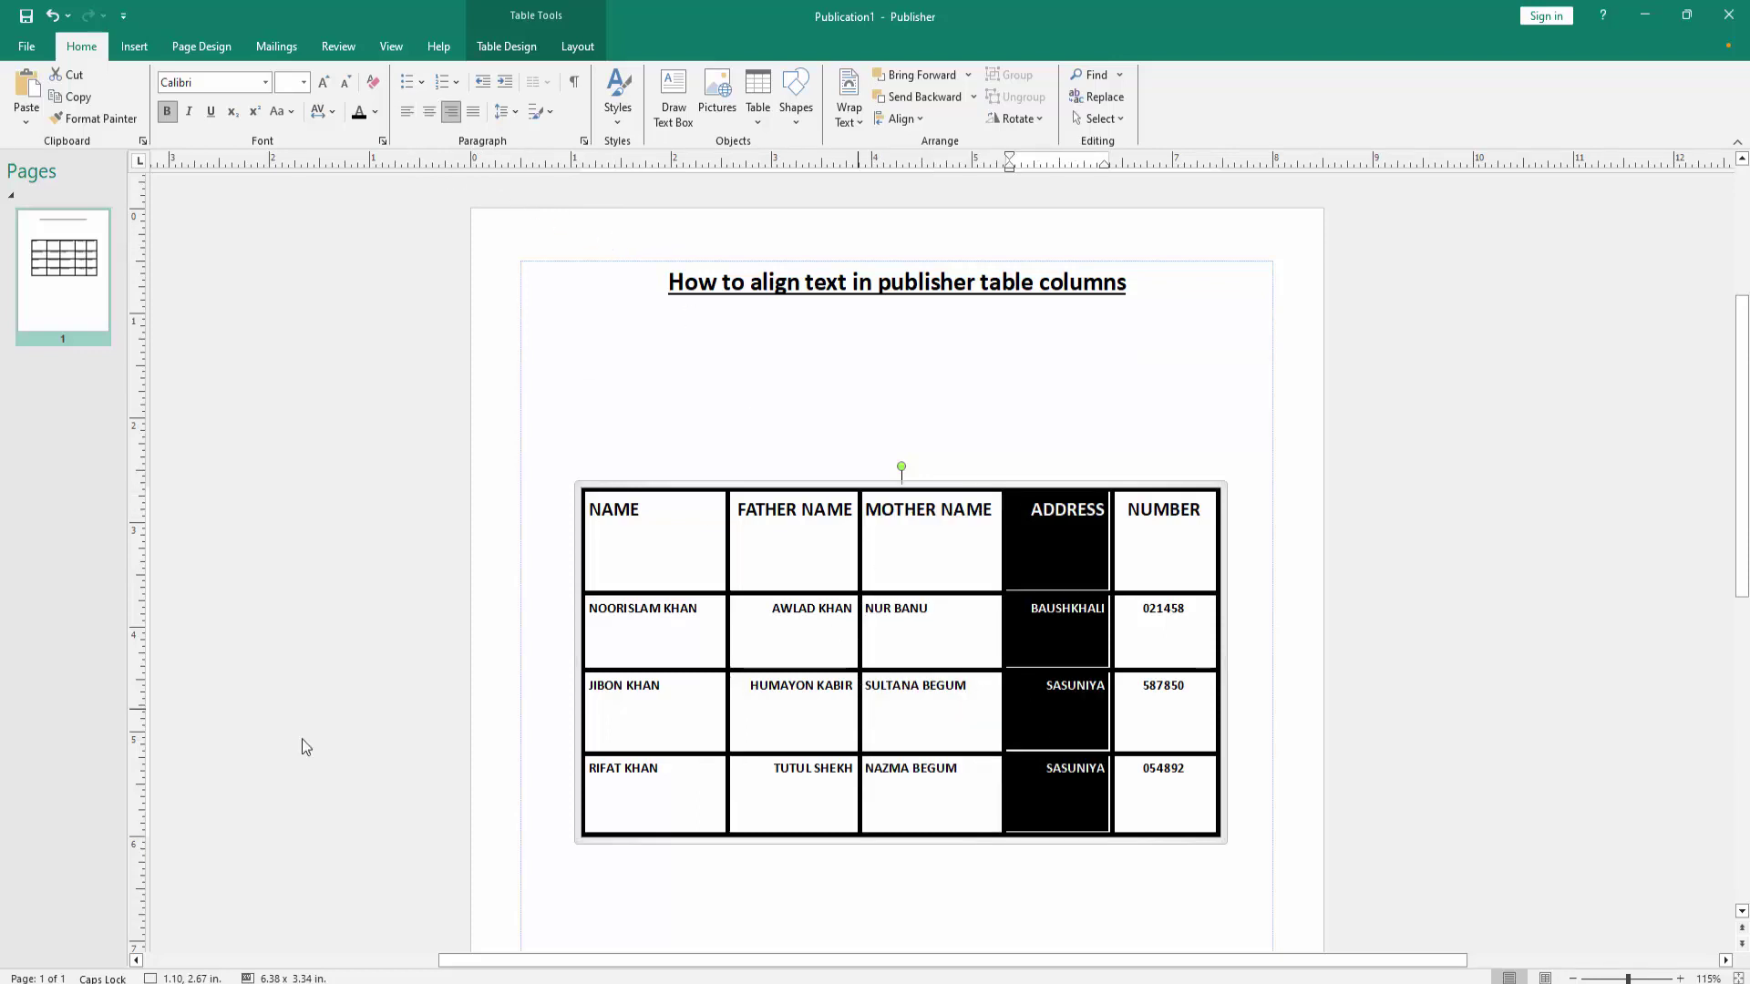
{"action": "left_click", "coordinate": [1453, 496]}
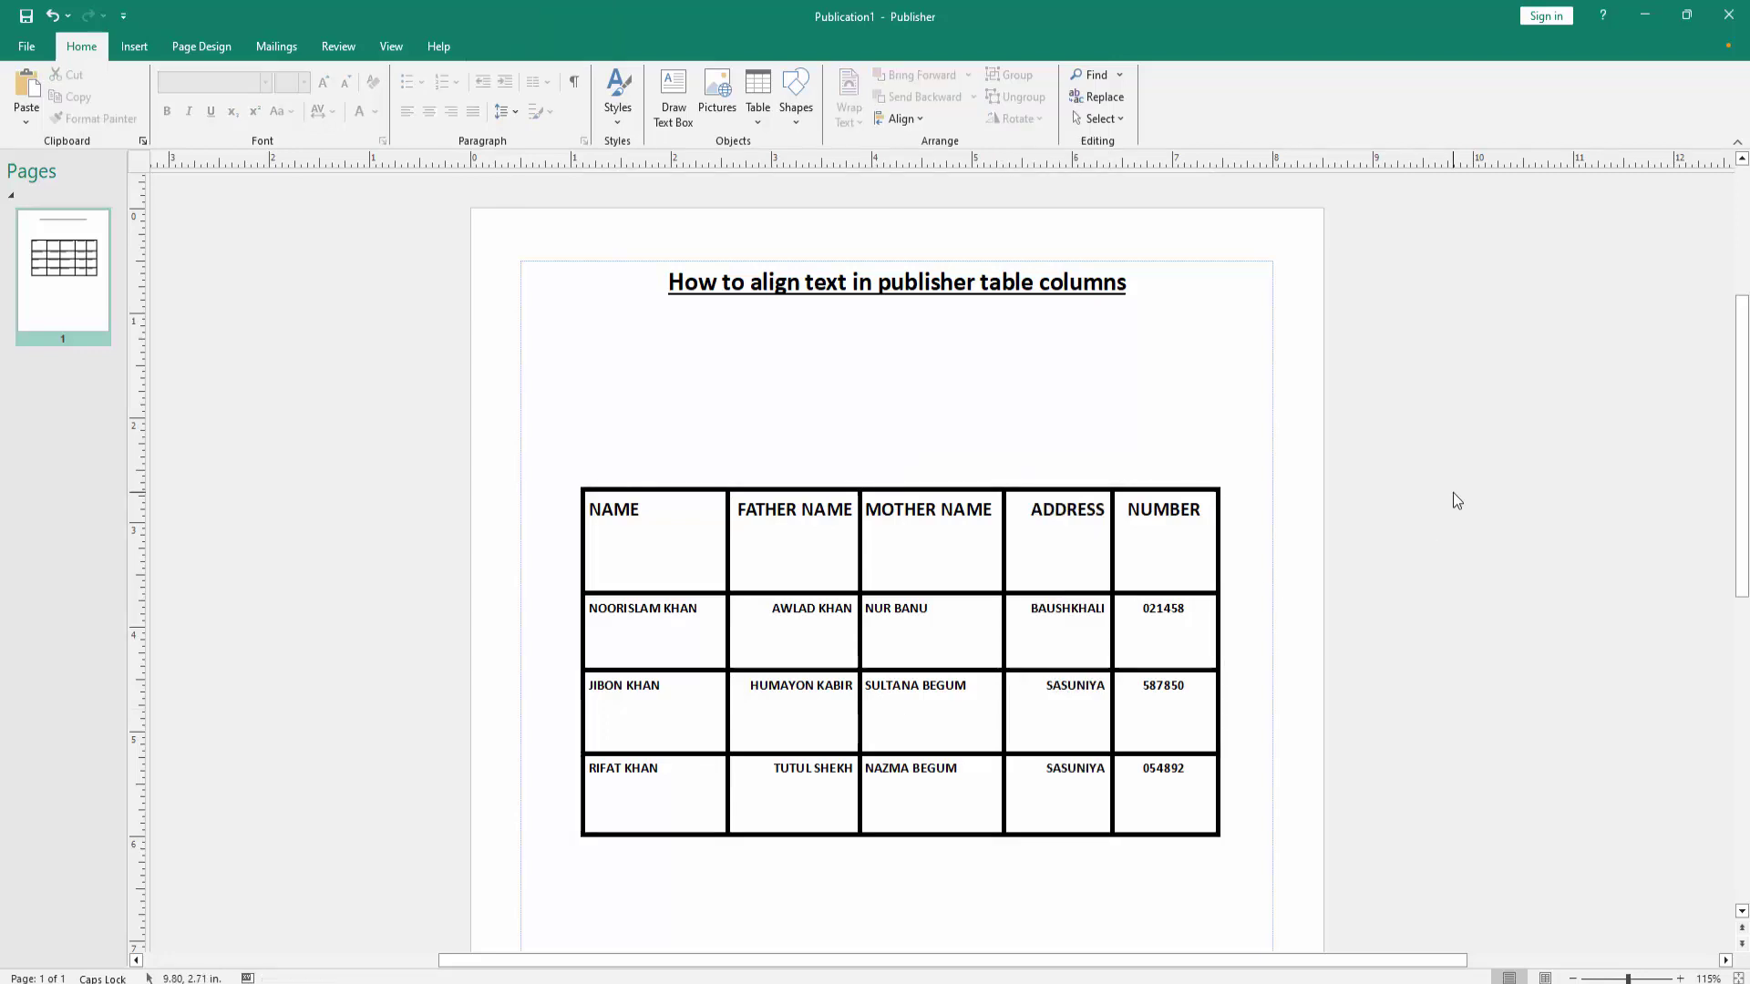